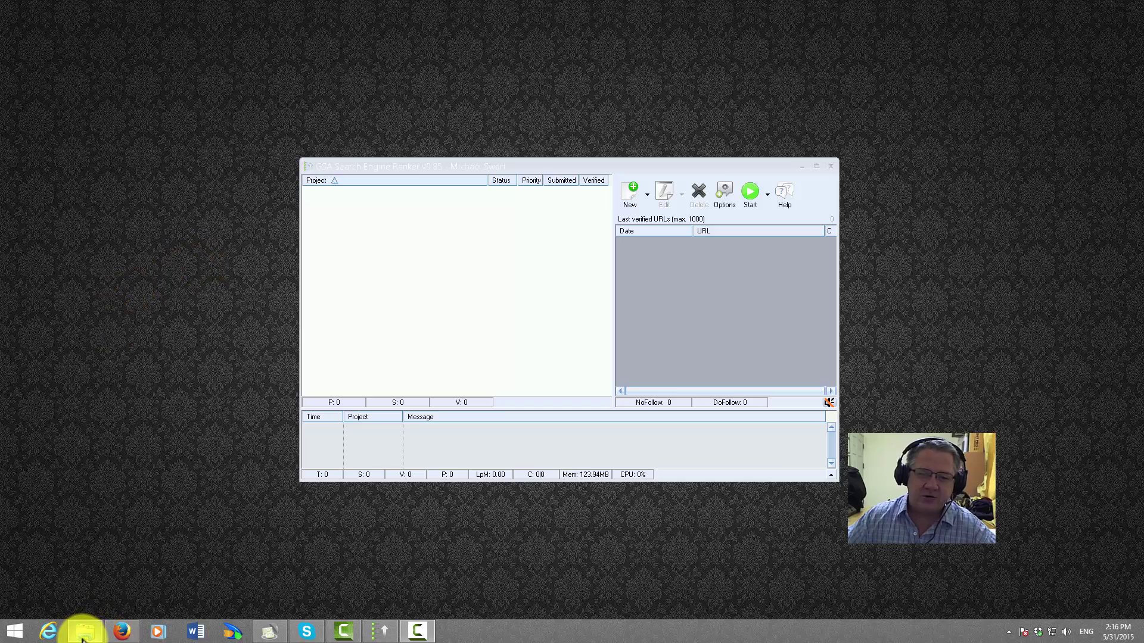
Switch to File Explorer's Demo folder and open the extracted clothing order folder down to its inner folder of the same name
click(85, 633)
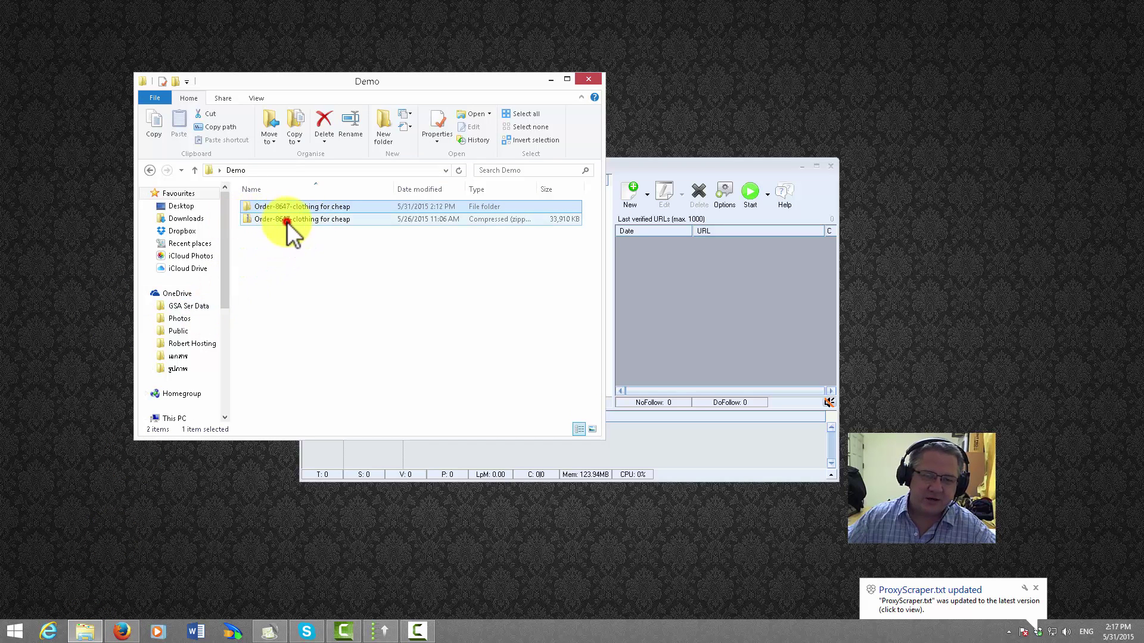
click(287, 220)
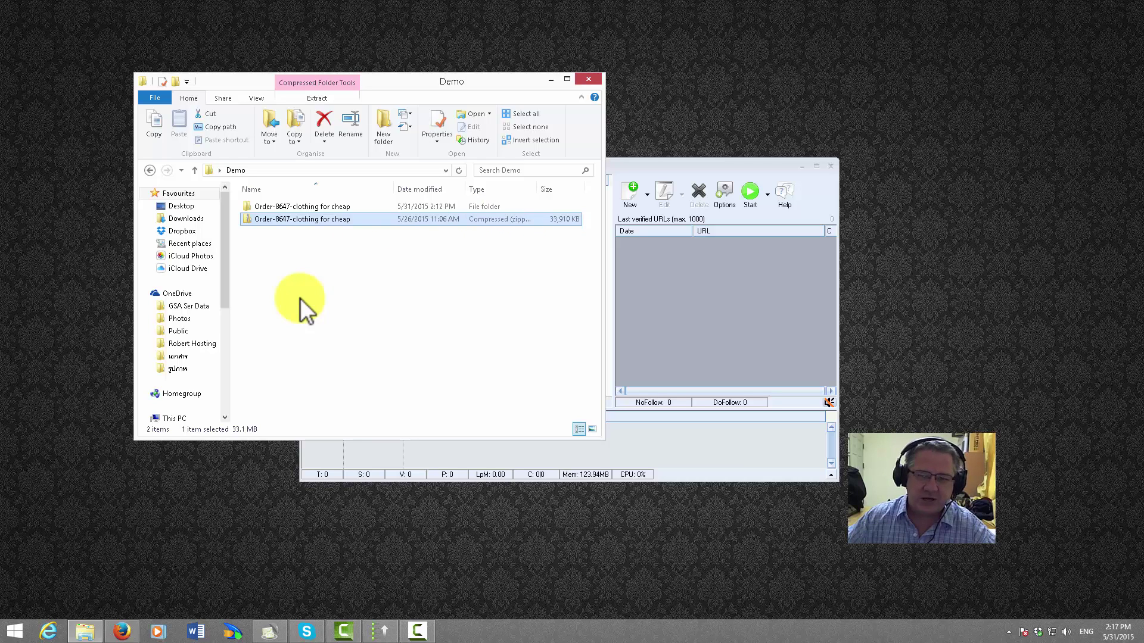
right_click(281, 219)
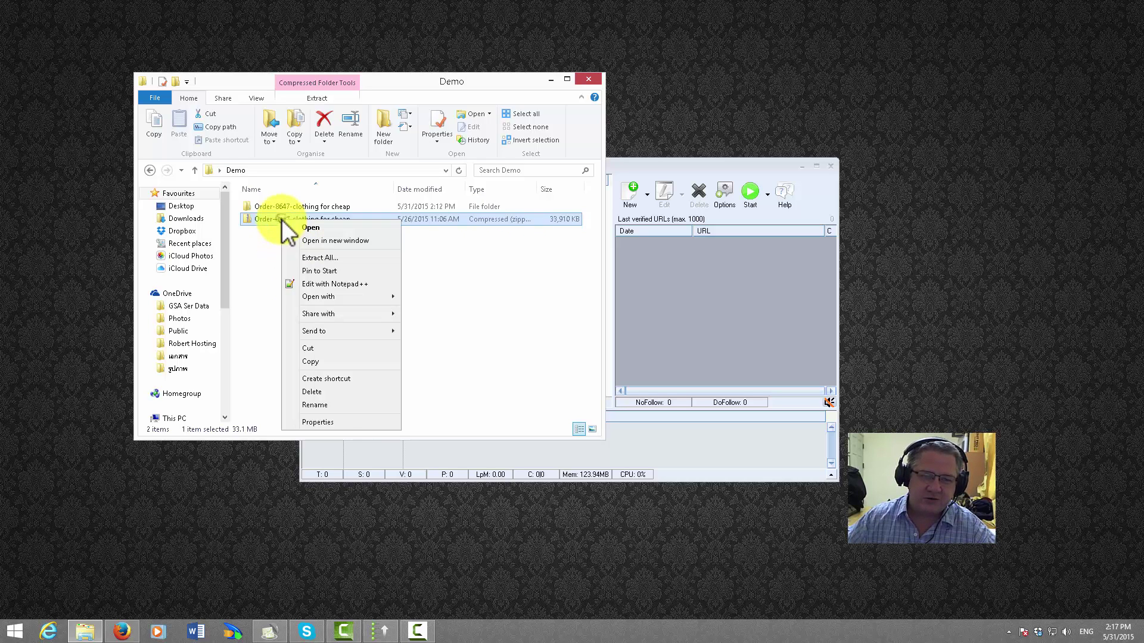
click(333, 258)
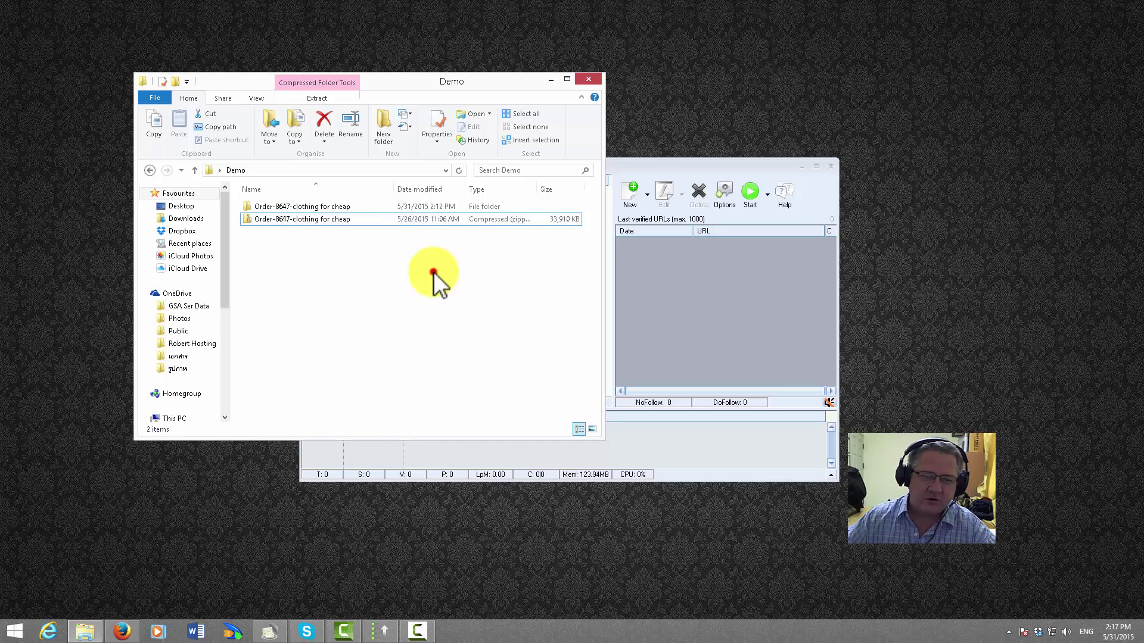
double_click(289, 205)
double_click(288, 208)
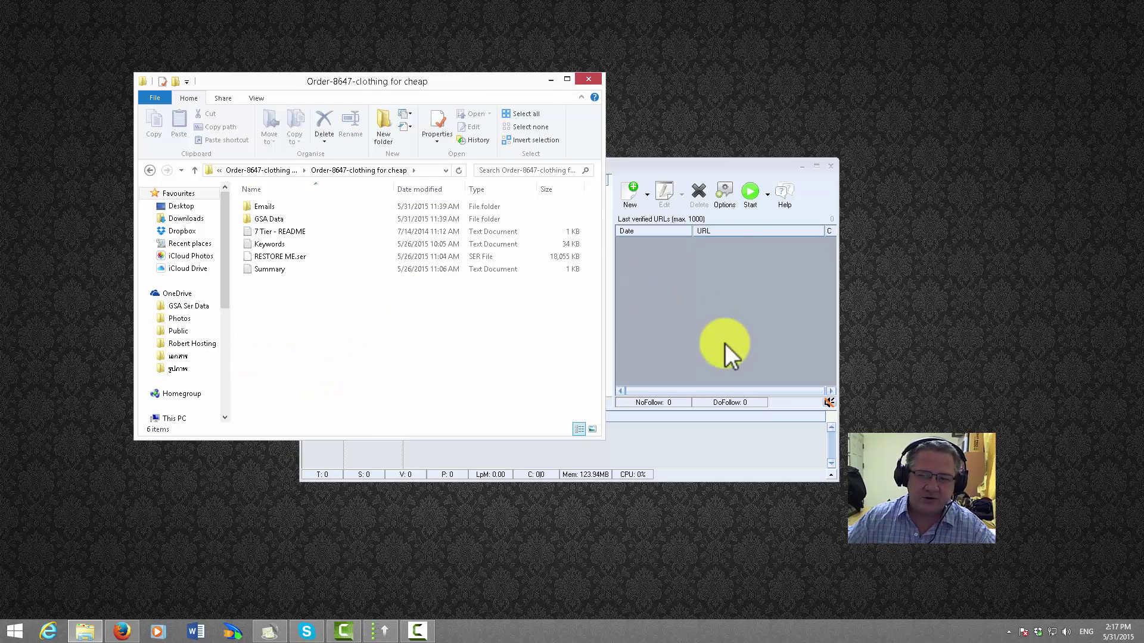
Delete everything in the extracted order folder except the RESTORE ME.ser file
click(669, 164)
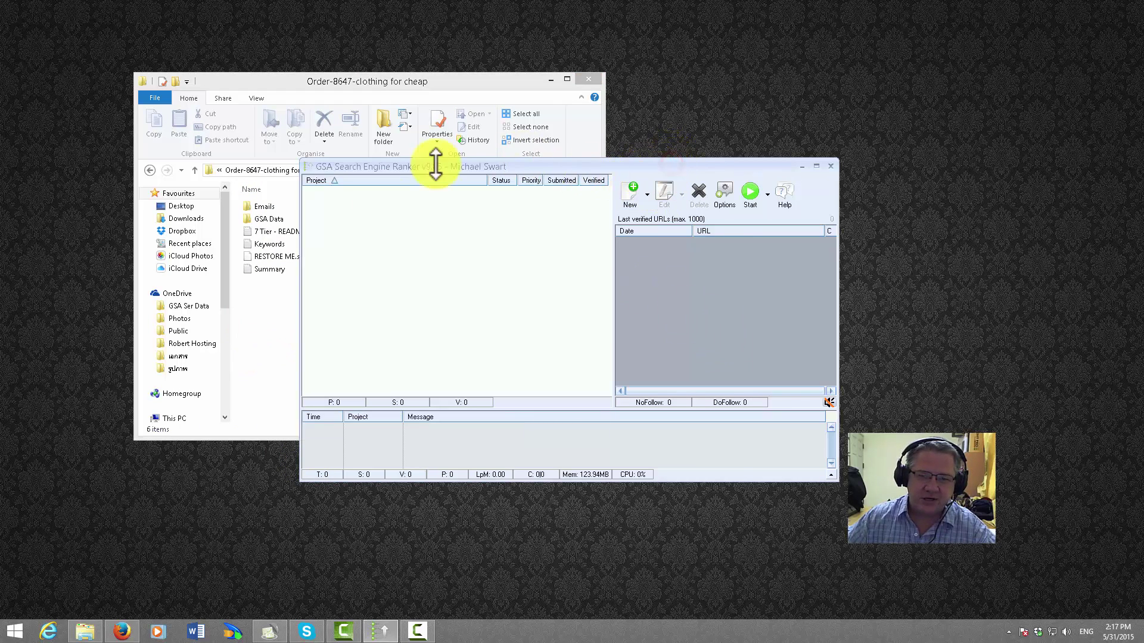
click(269, 316)
click(280, 257)
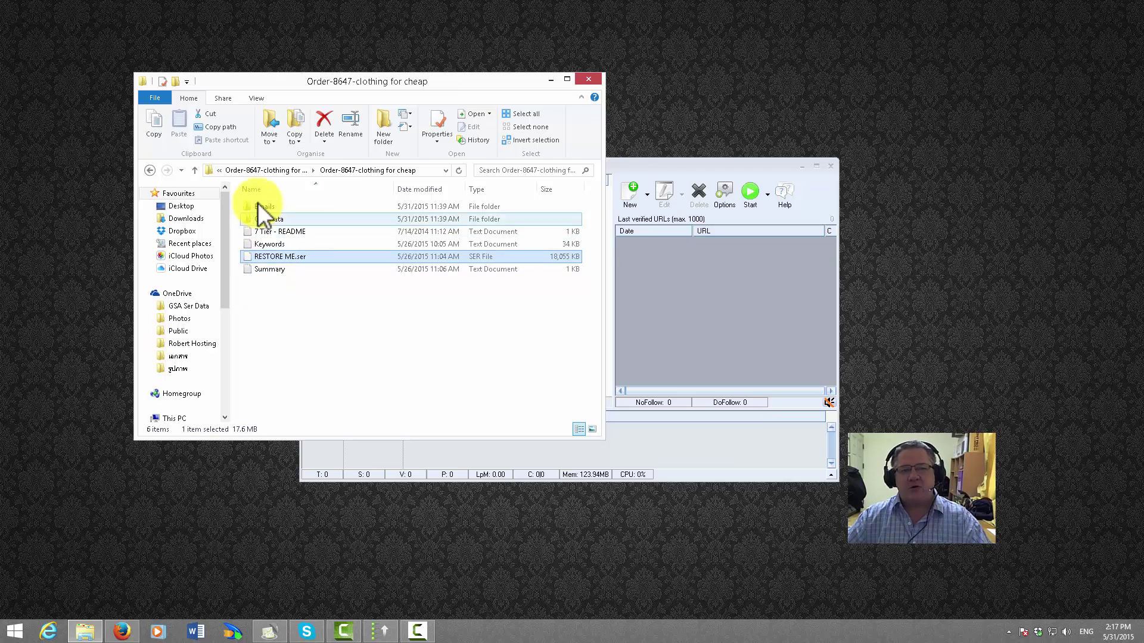
click(267, 272)
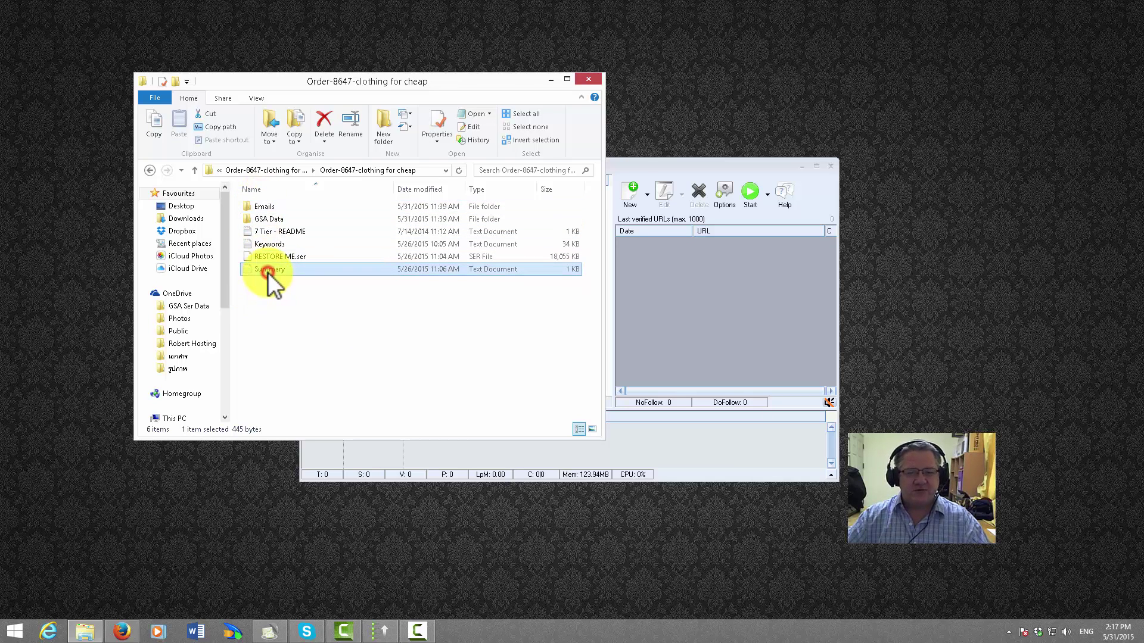
shift+click(273, 207)
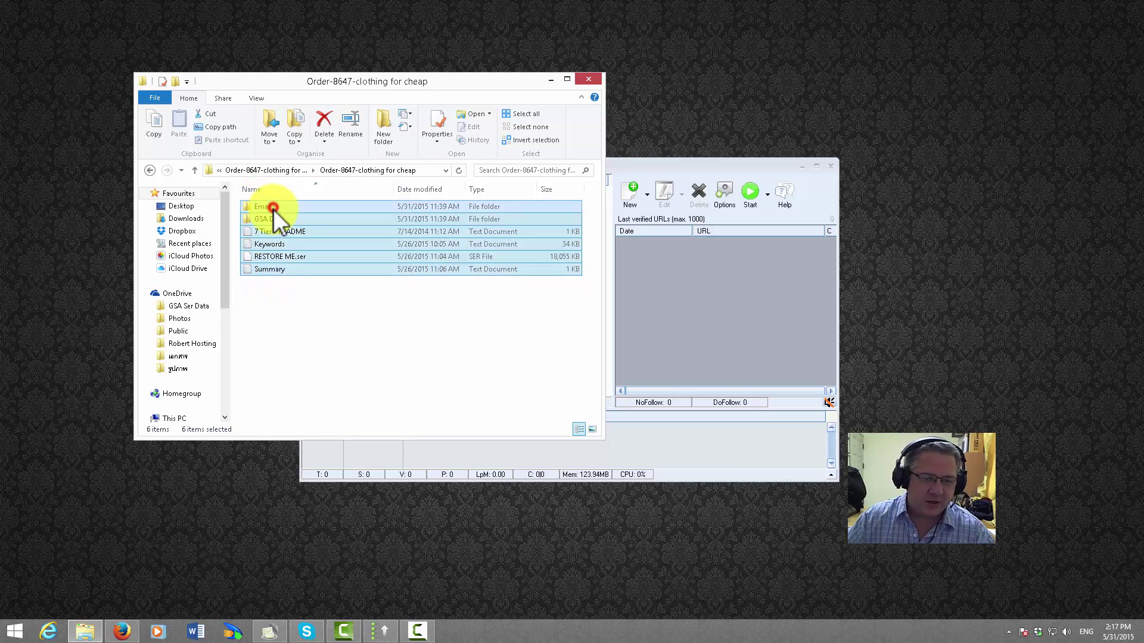
ctrl+click(280, 258)
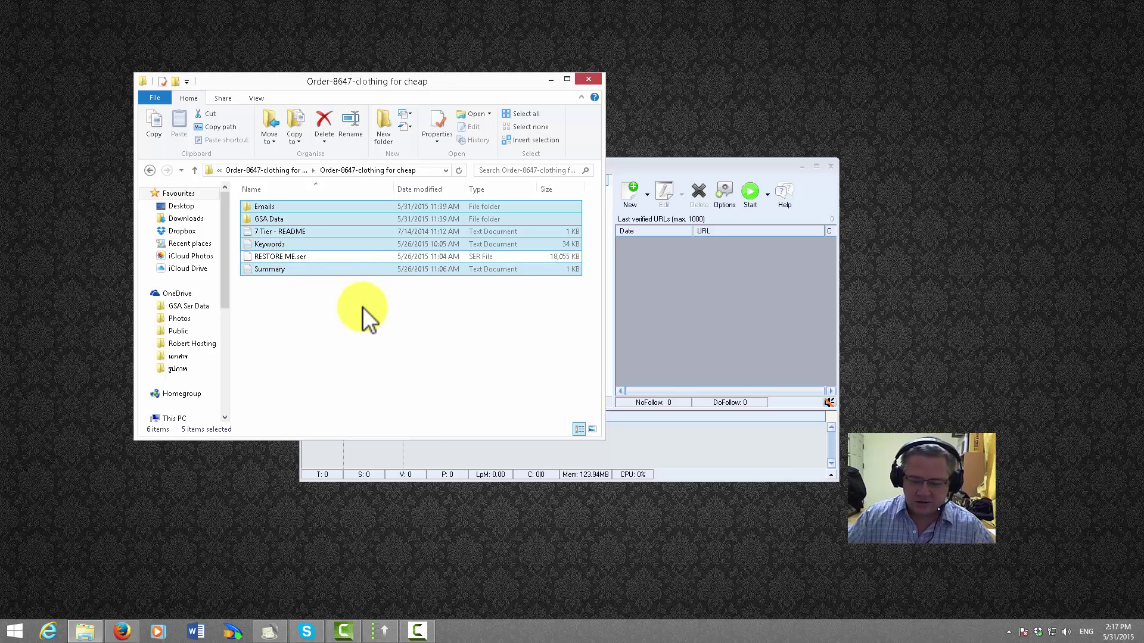
key(Delete)
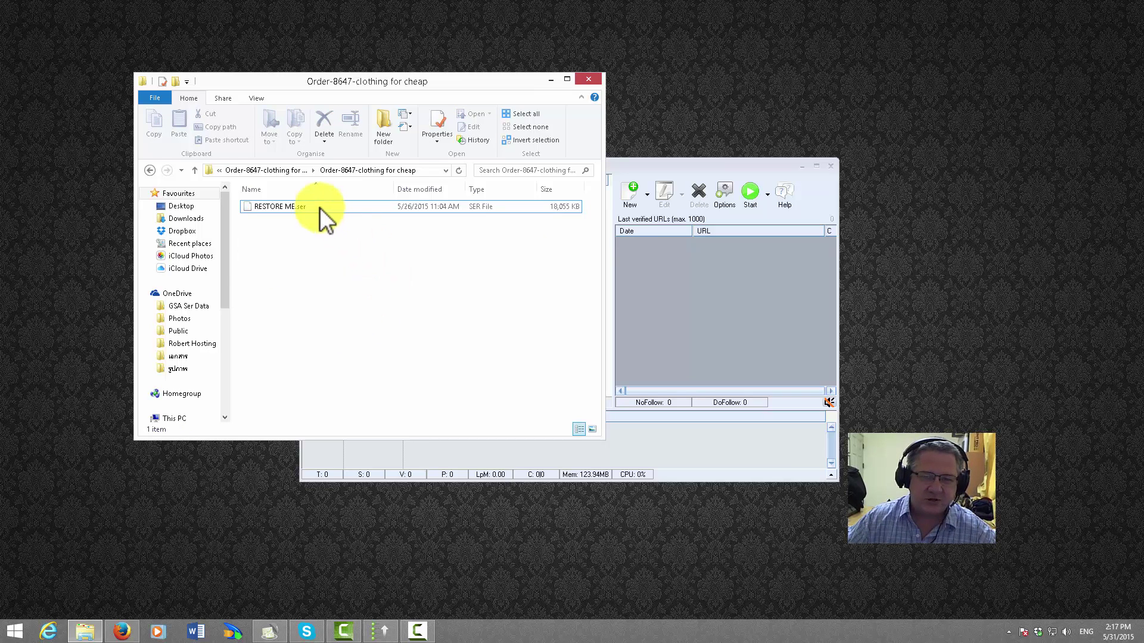
click(271, 206)
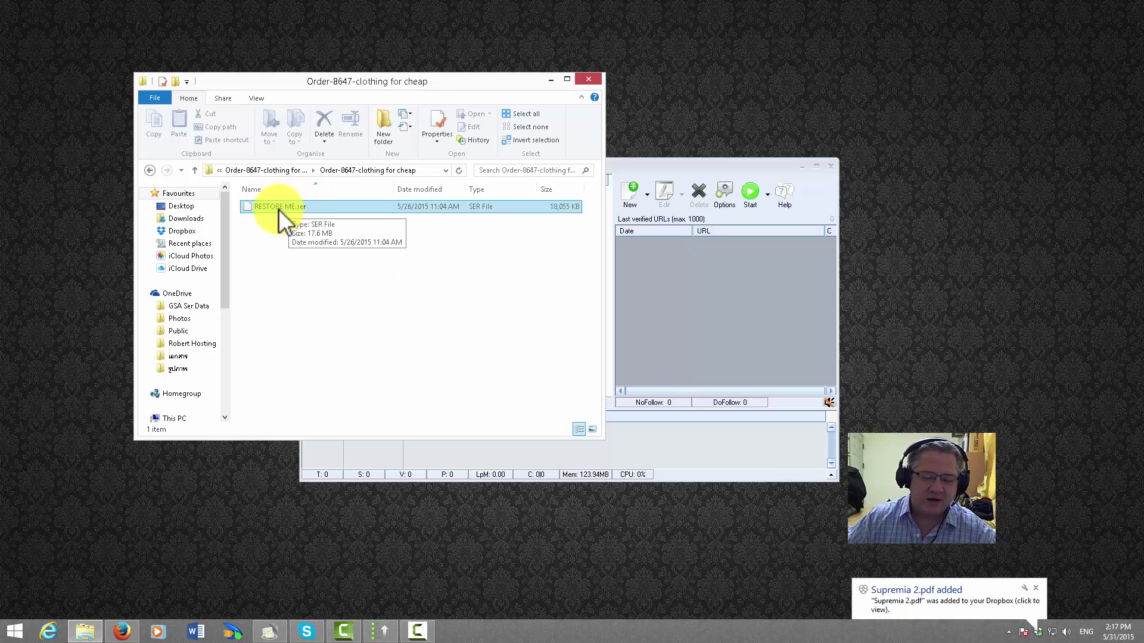
click(293, 260)
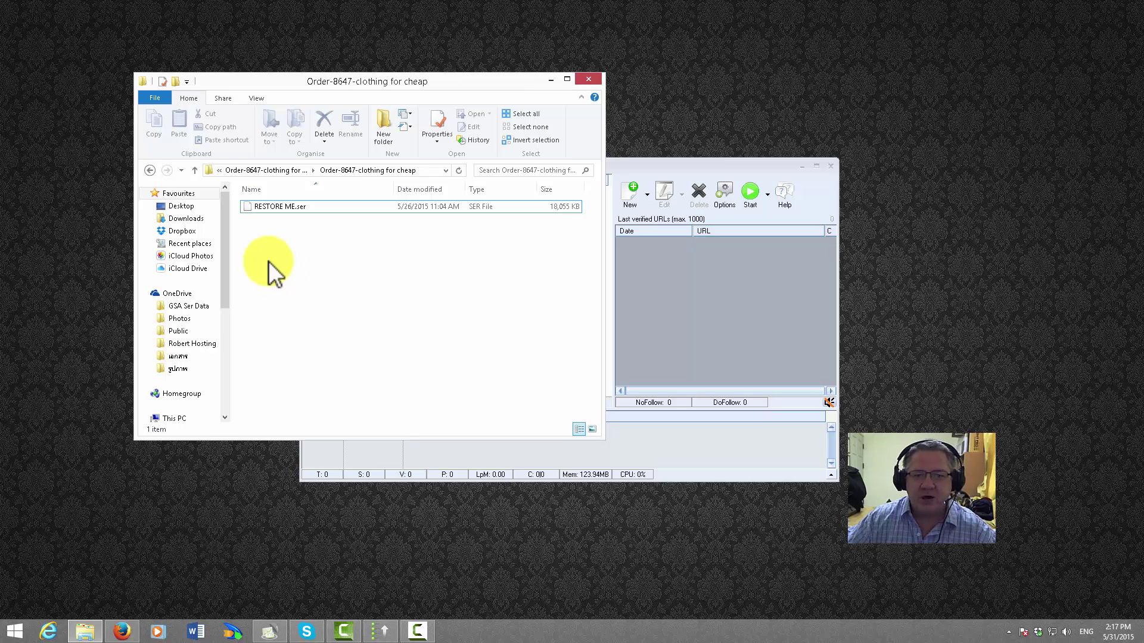
Switch to GSA Search Engine Ranker and start the Restore command for project backups
click(719, 161)
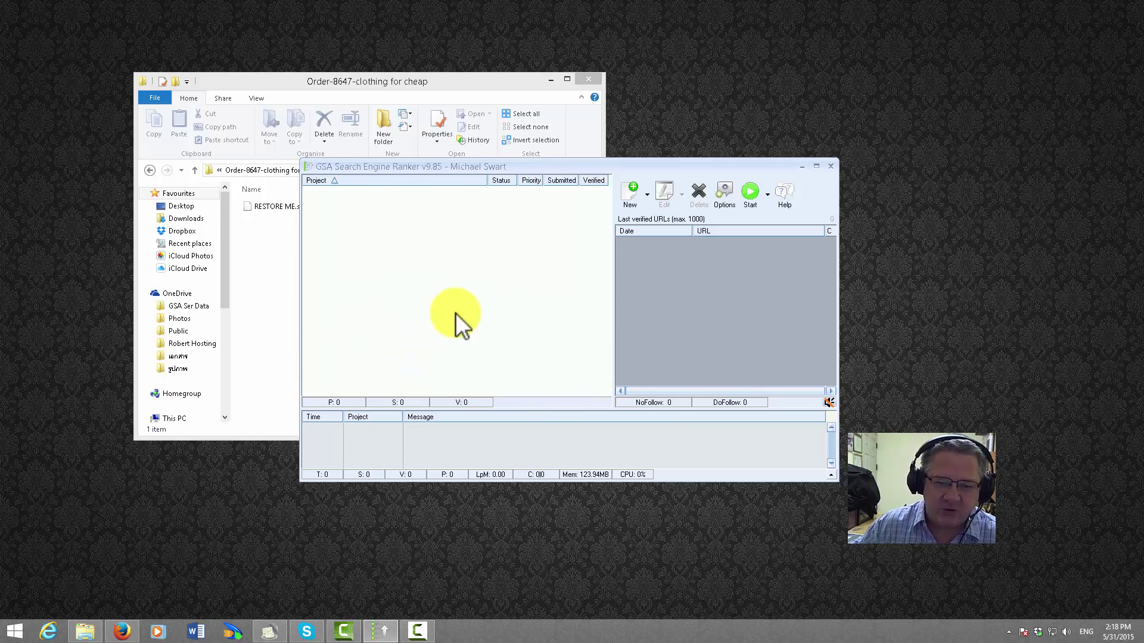
right_click(480, 331)
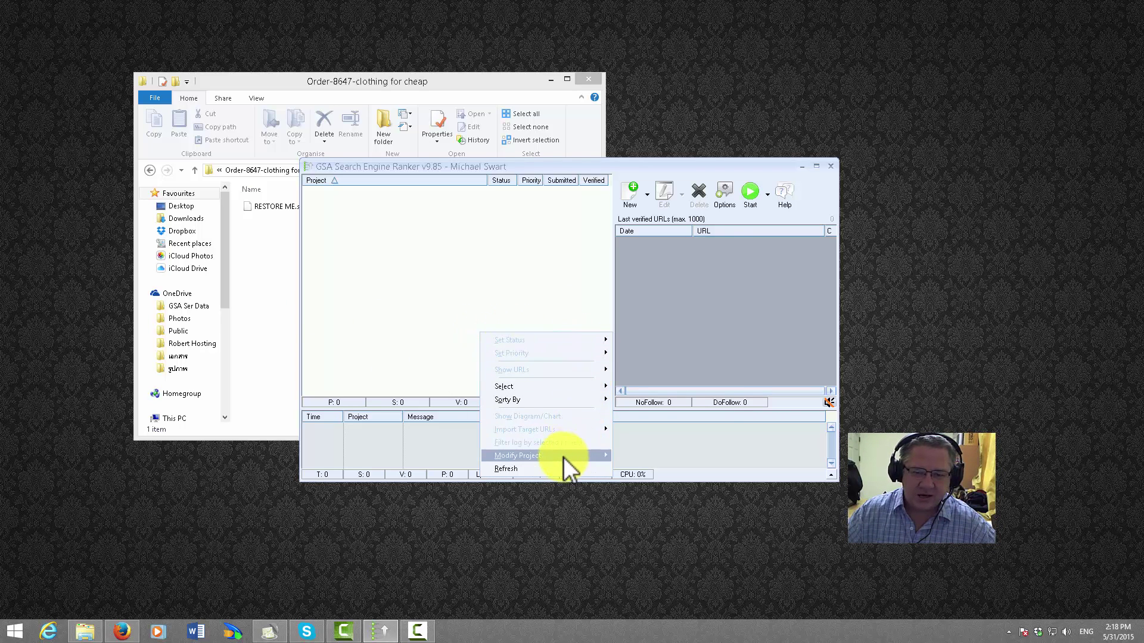
mouse_move(563, 456)
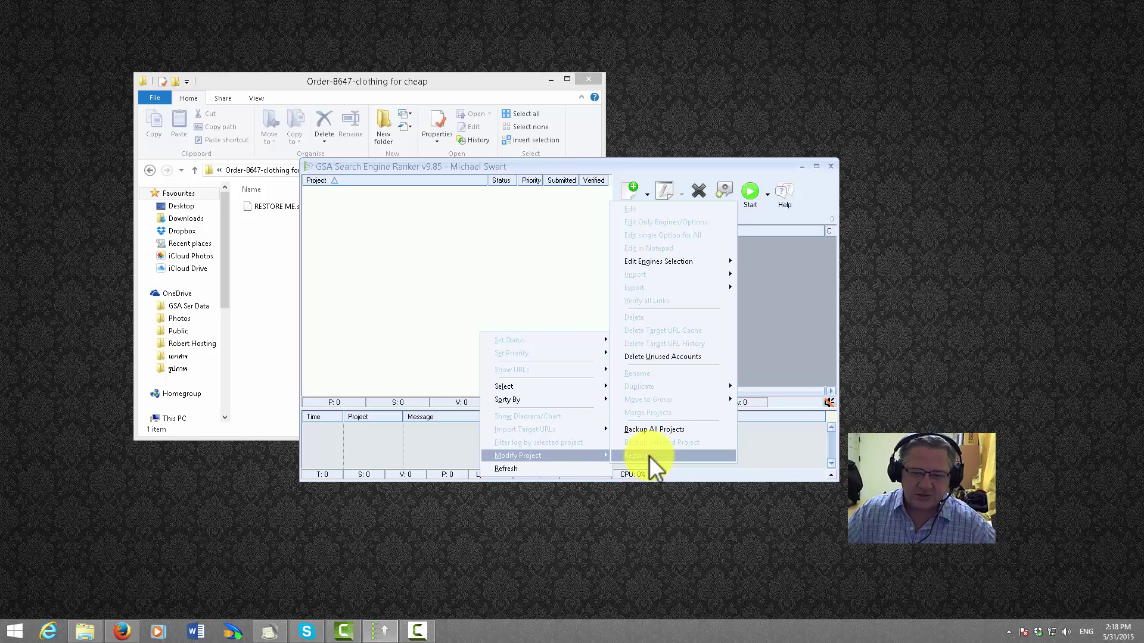
right_click(447, 286)
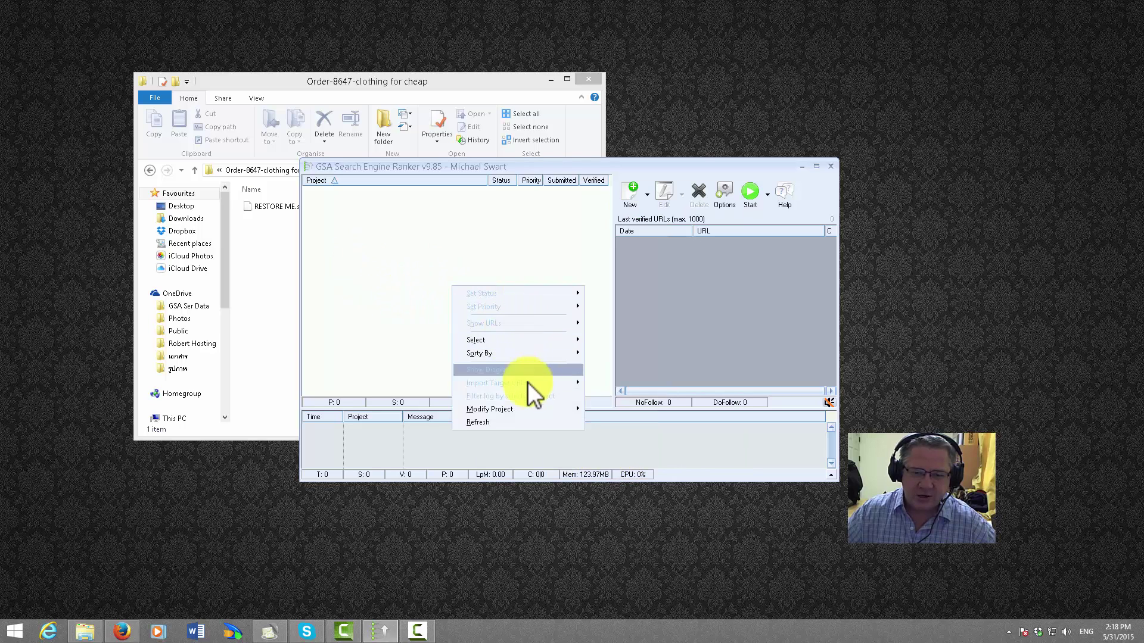
mouse_move(513, 406)
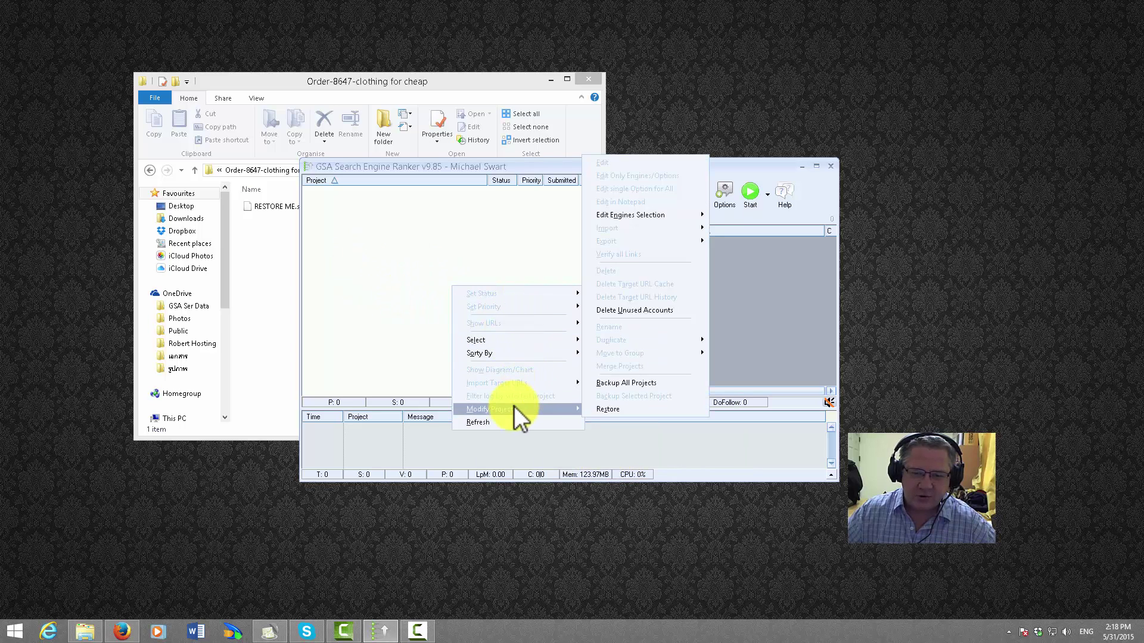
click(616, 410)
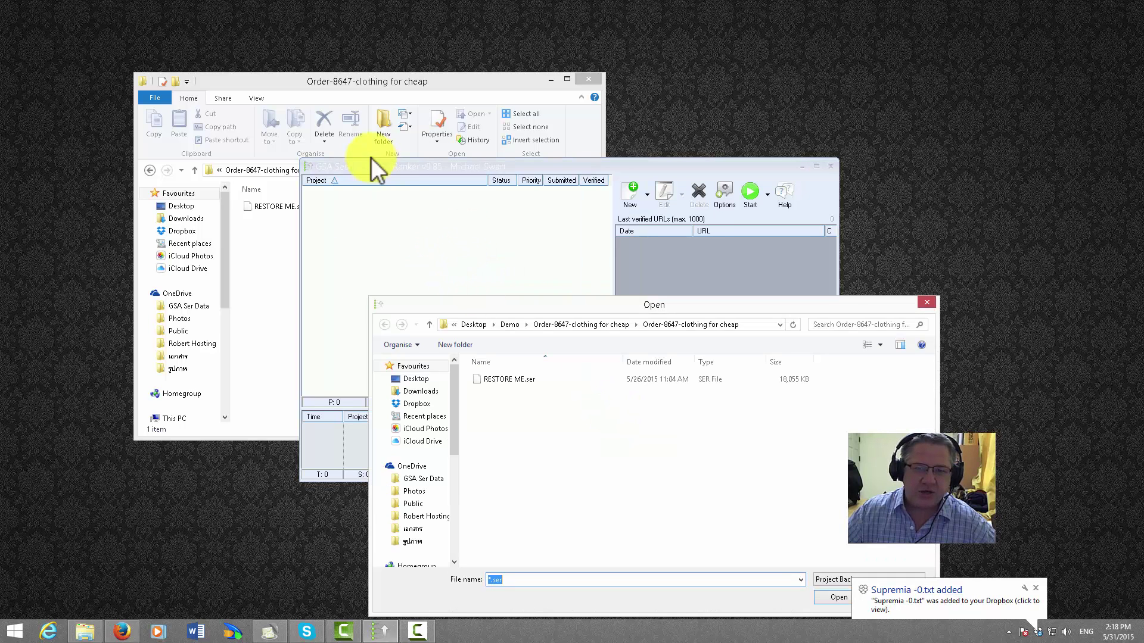
Browse from the Demo folder to the inner order folder and restore the projects from RESTORE ME.ser
click(280, 76)
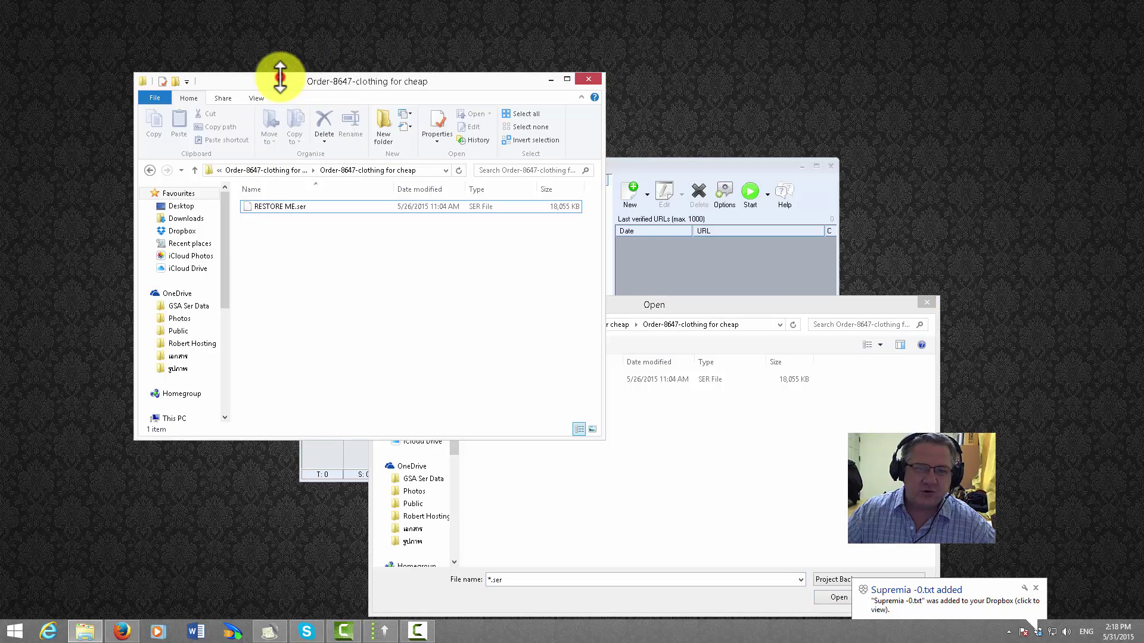
click(426, 172)
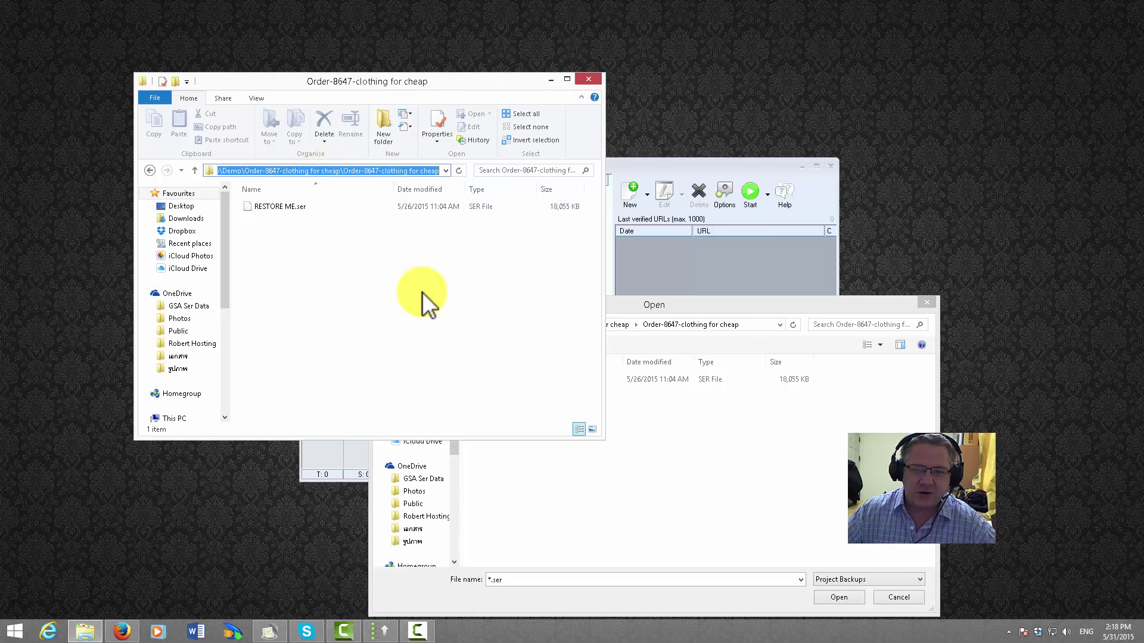
click(741, 305)
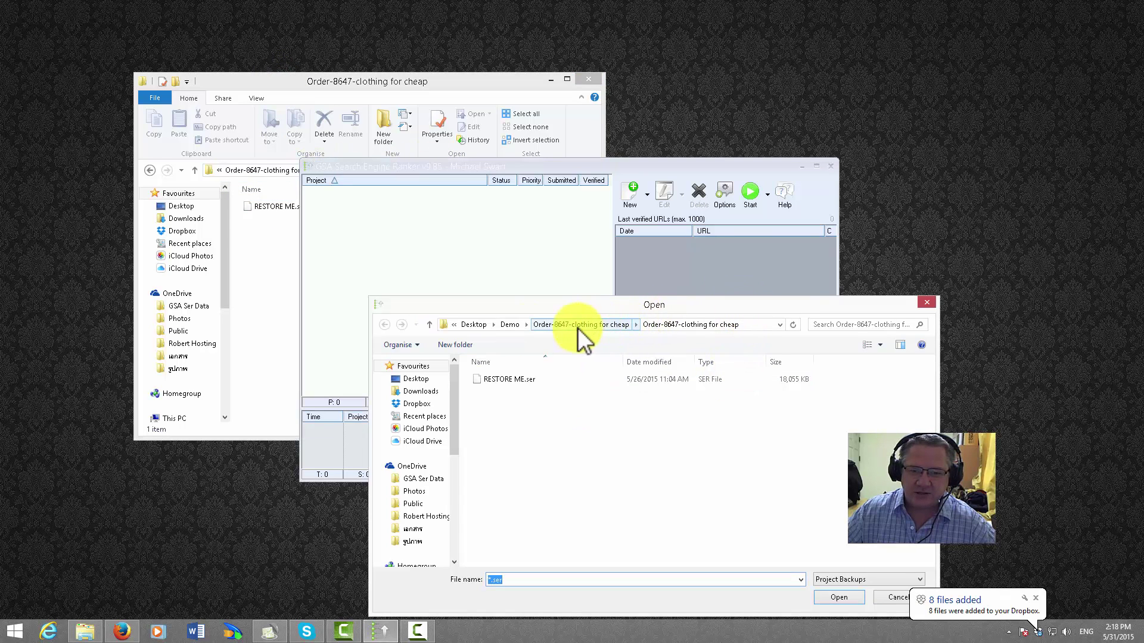
click(509, 324)
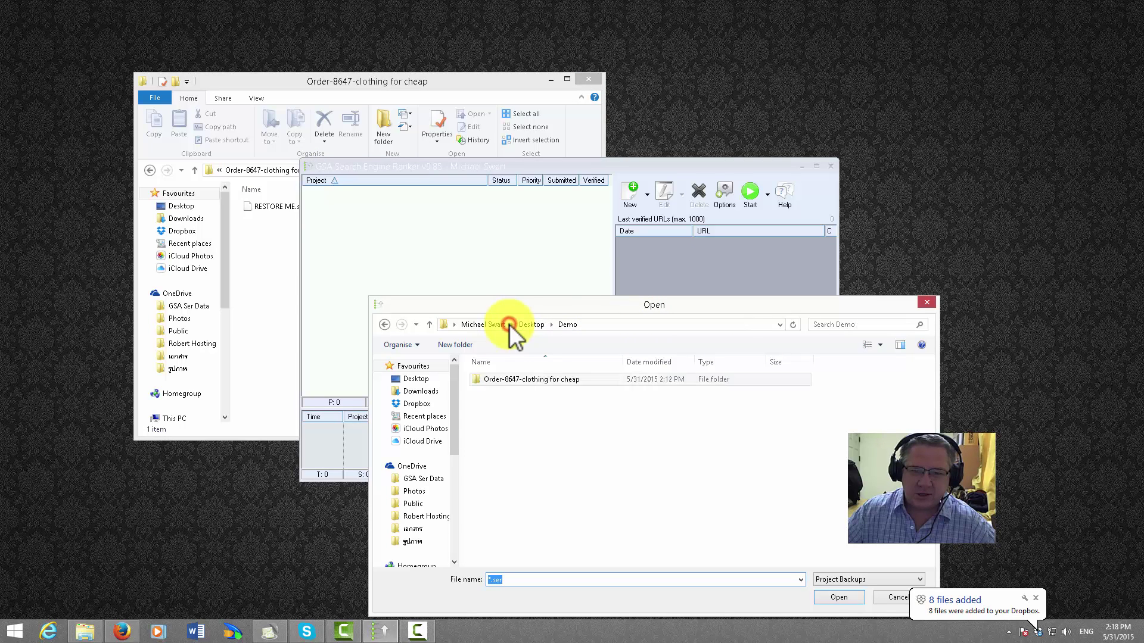
double_click(529, 379)
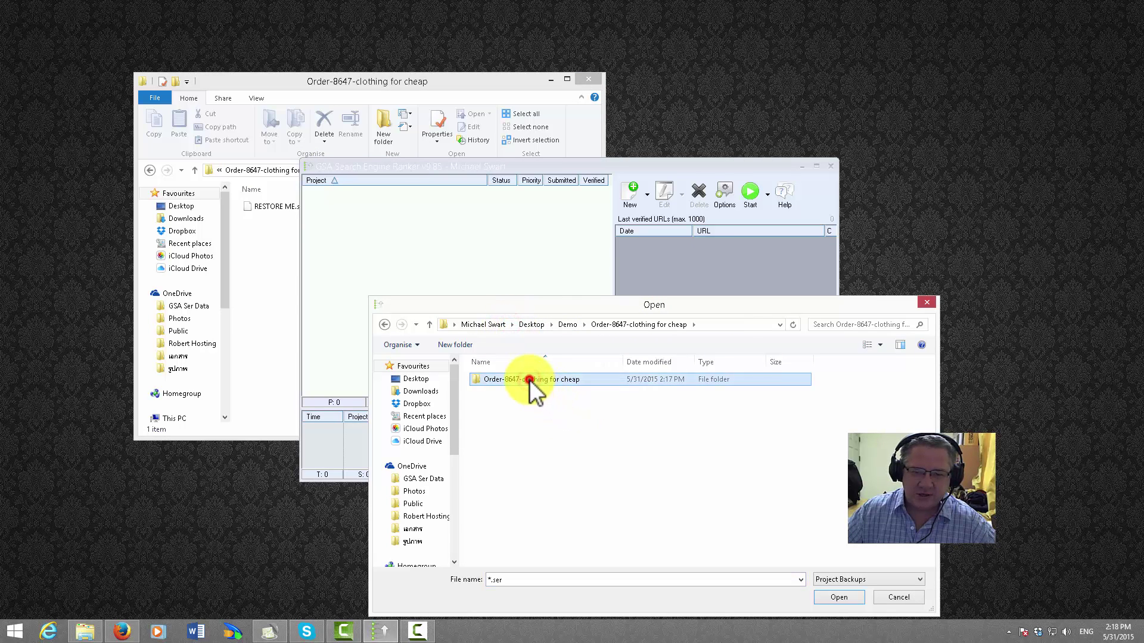
double_click(528, 380)
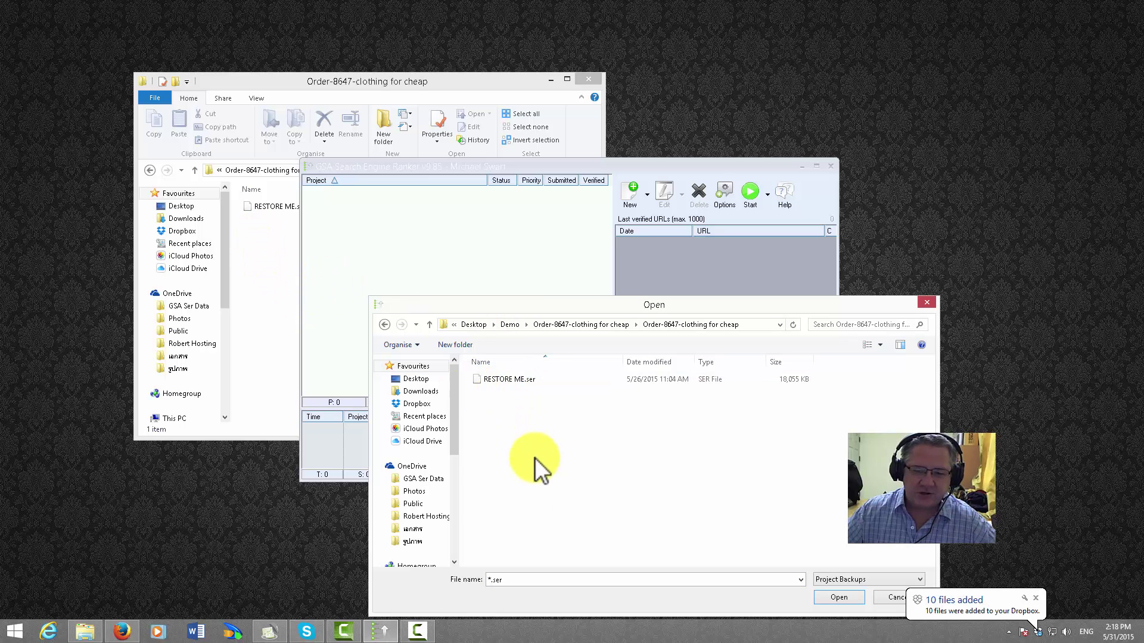
double_click(505, 380)
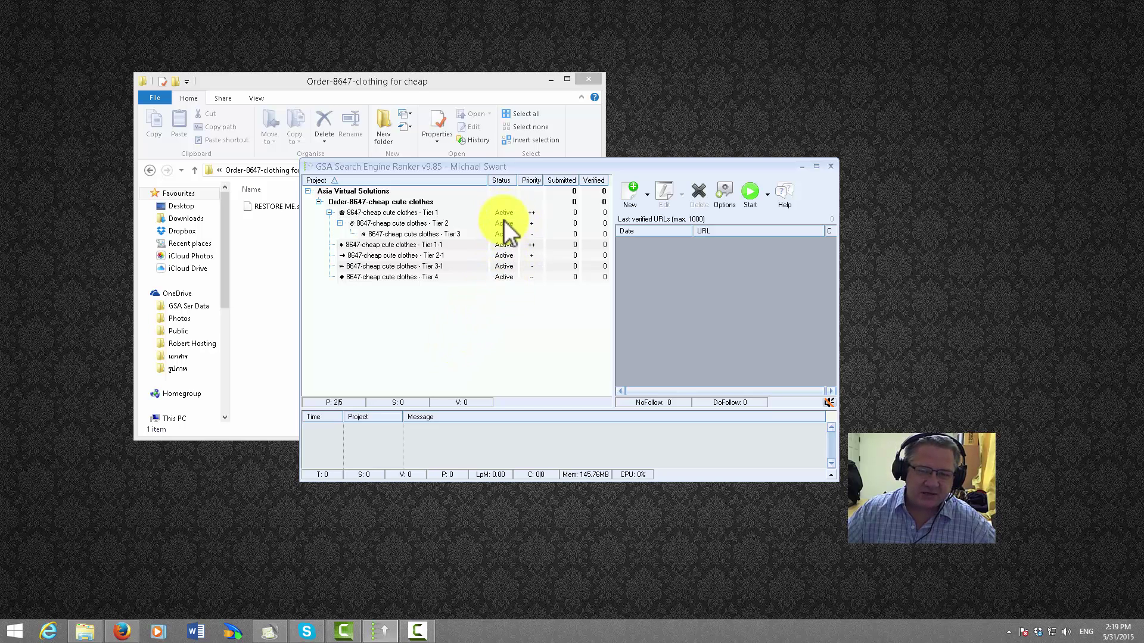
Set the status of all restored projects to Active
click(428, 277)
key(ctrl+a)
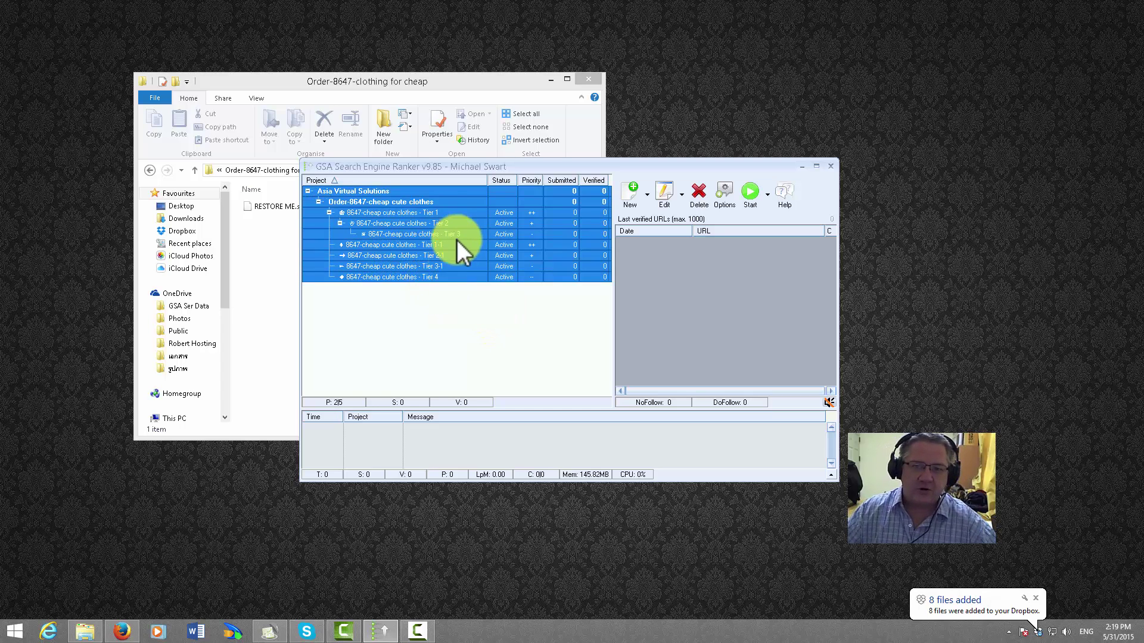
right_click(445, 223)
mouse_move(495, 229)
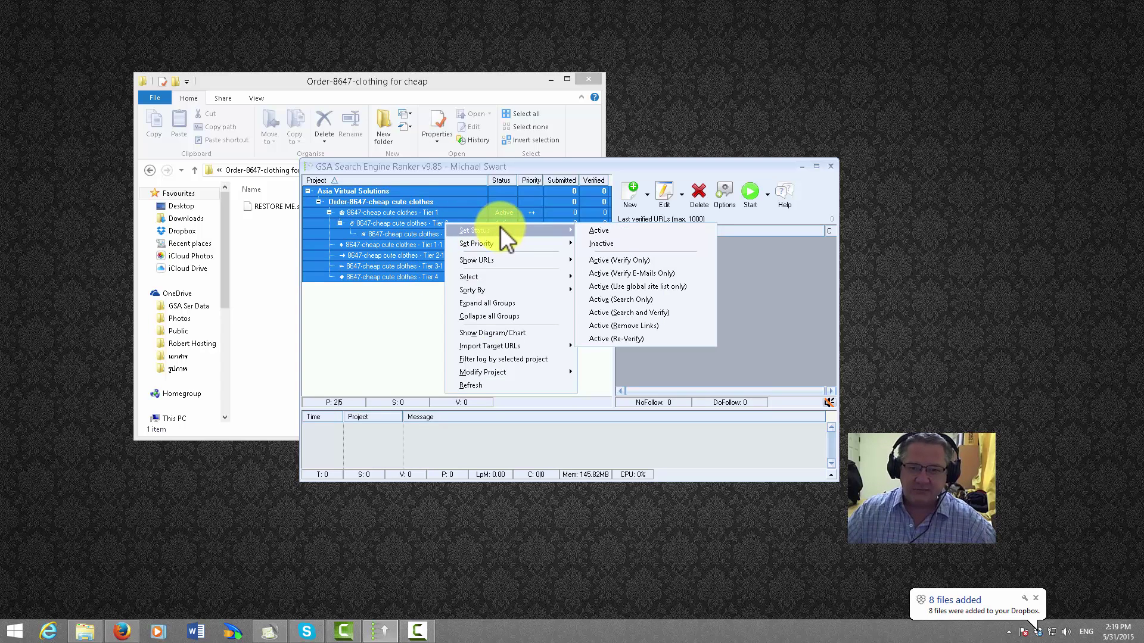
click(599, 230)
click(398, 358)
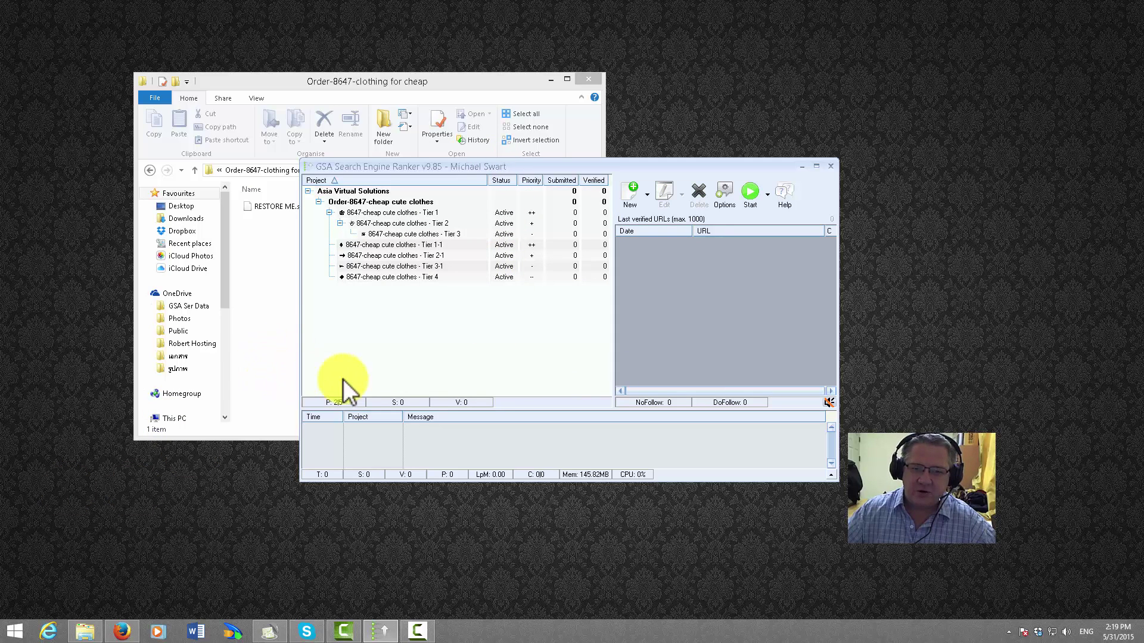
Run the active projects briefly and stop them again
click(751, 192)
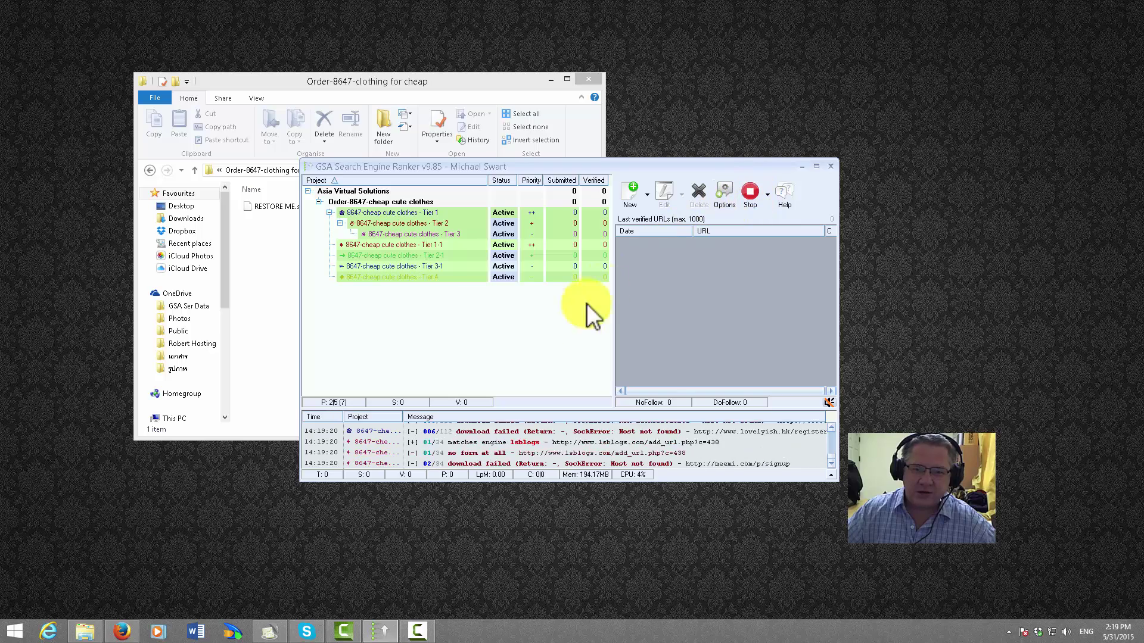
click(750, 191)
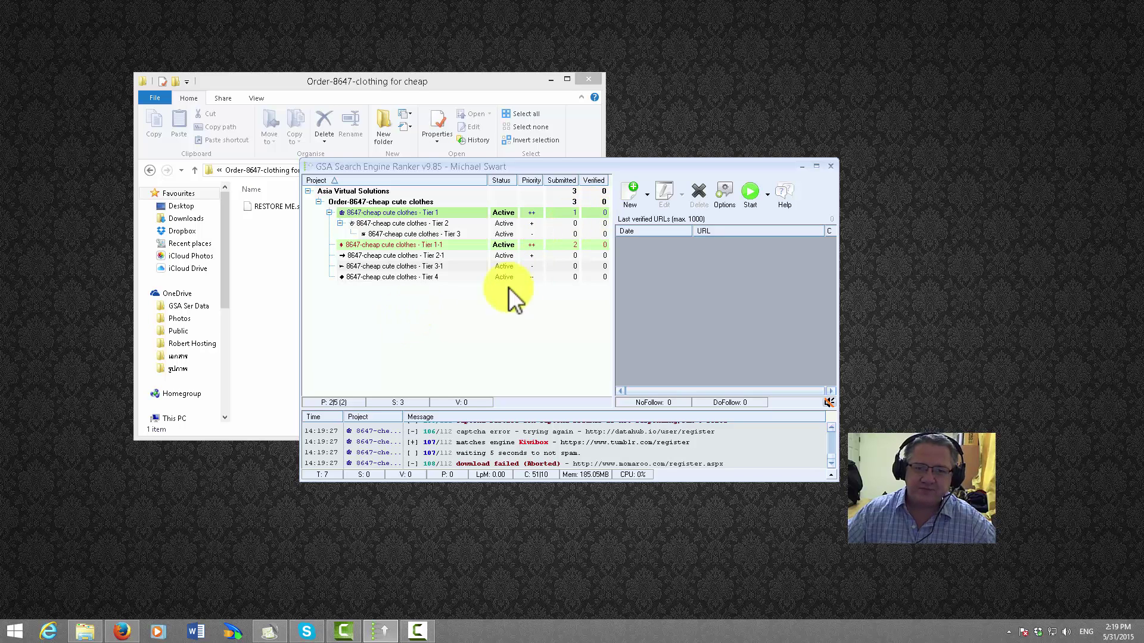
right_click(405, 323)
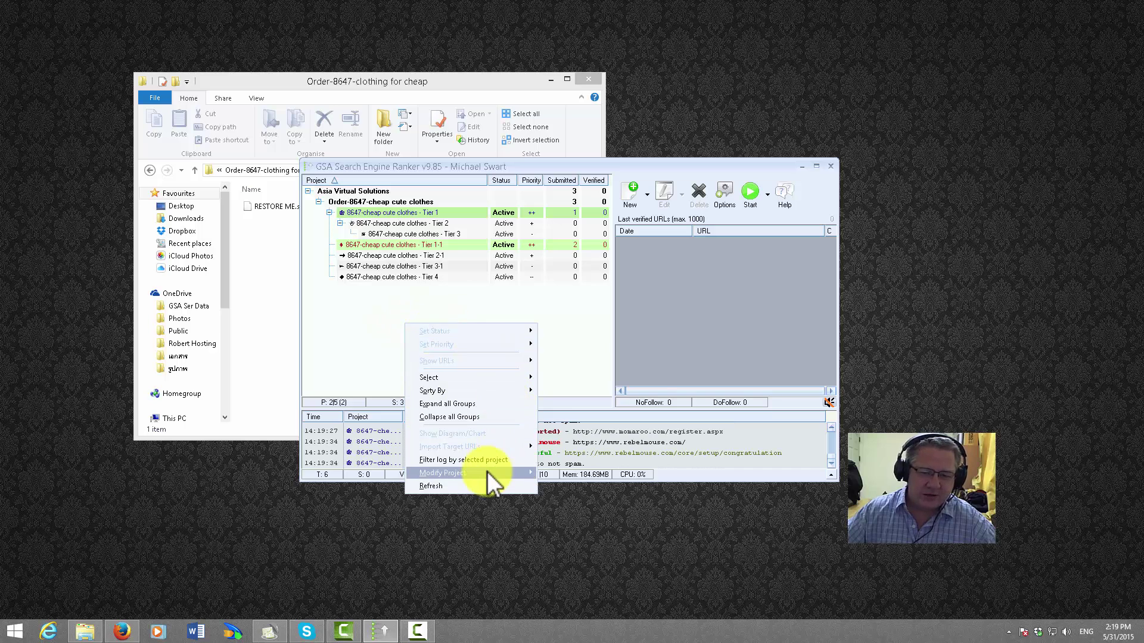
mouse_move(487, 470)
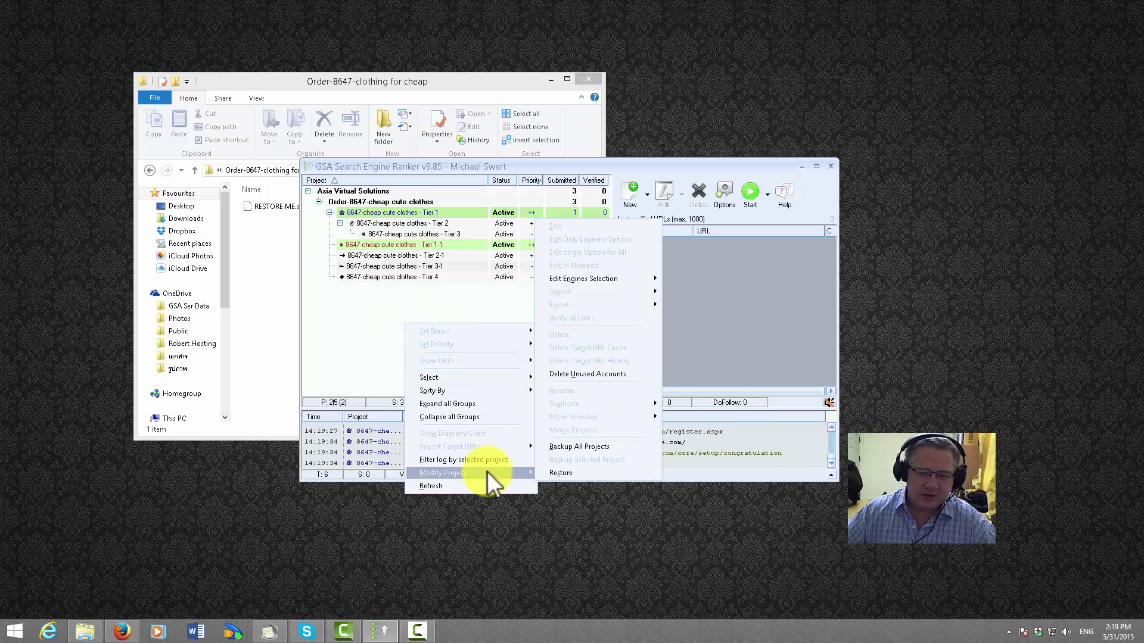
click(387, 338)
right_click(427, 359)
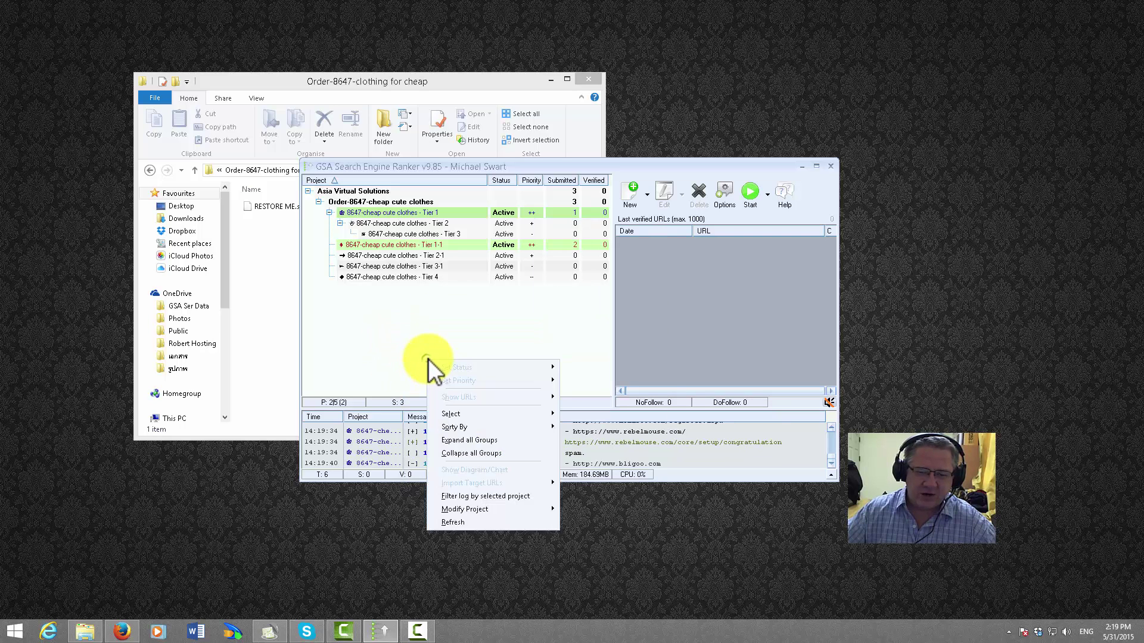
mouse_move(539, 506)
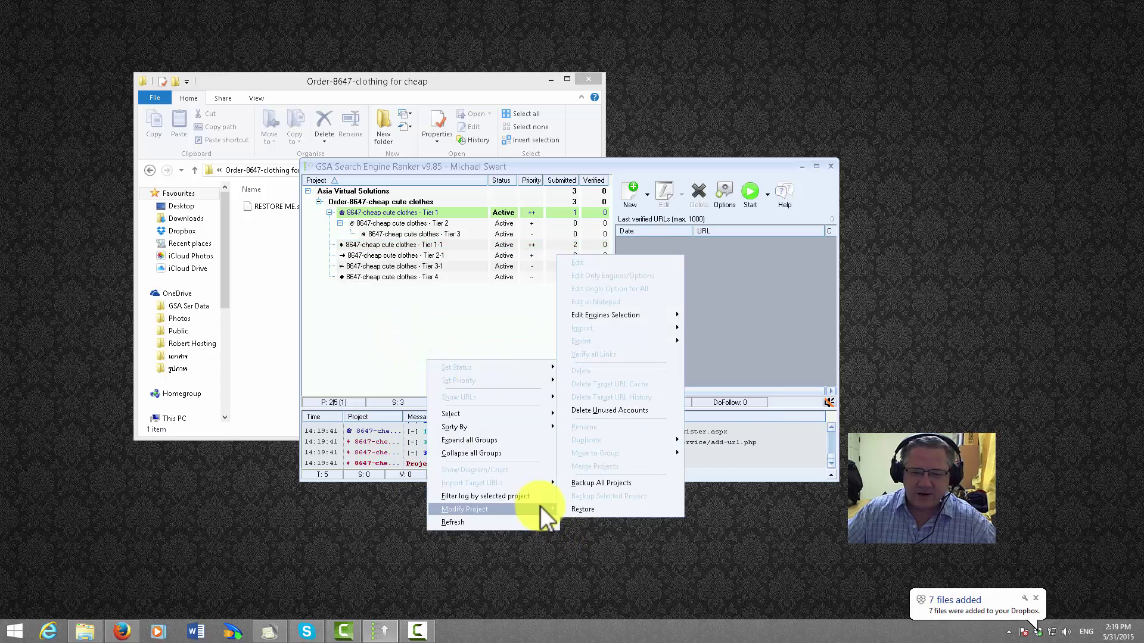
click(601, 506)
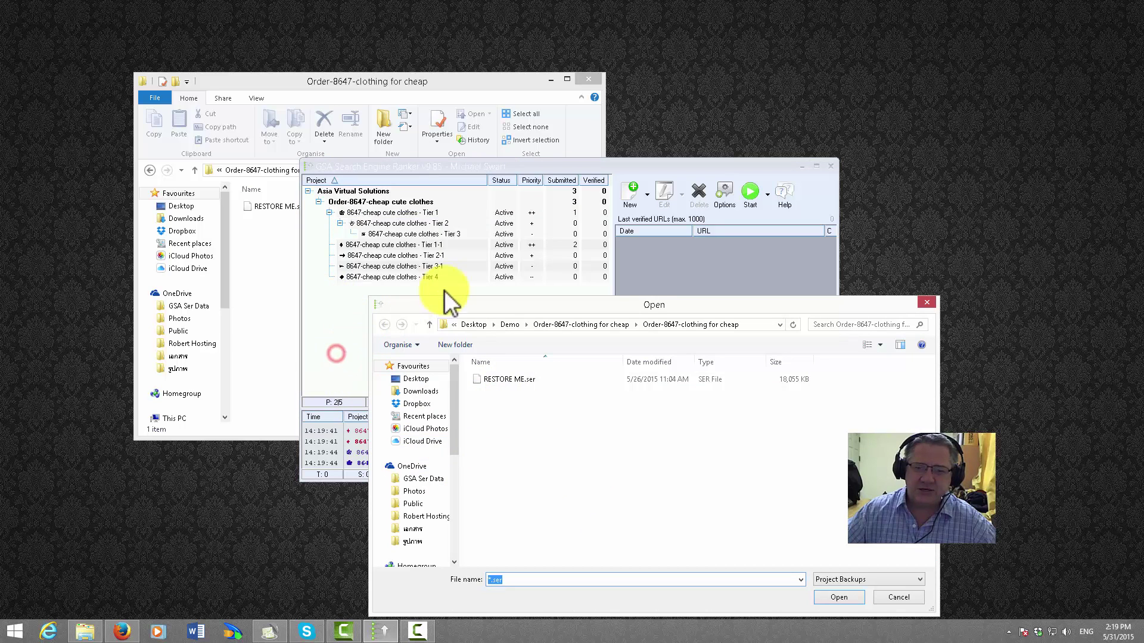
click(927, 303)
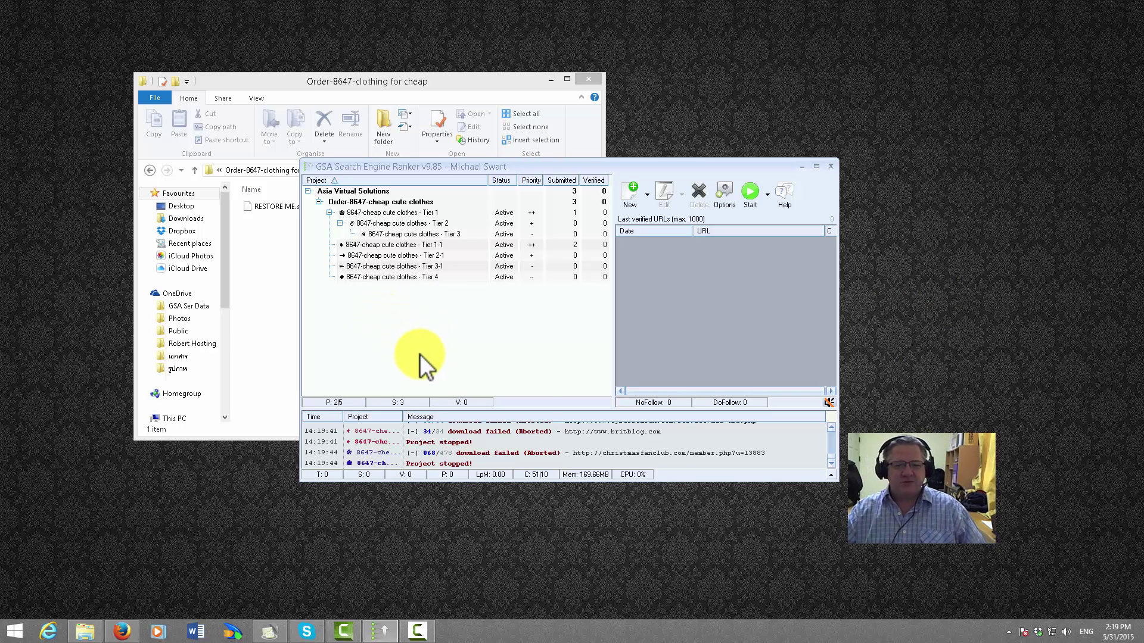
right_click(420, 355)
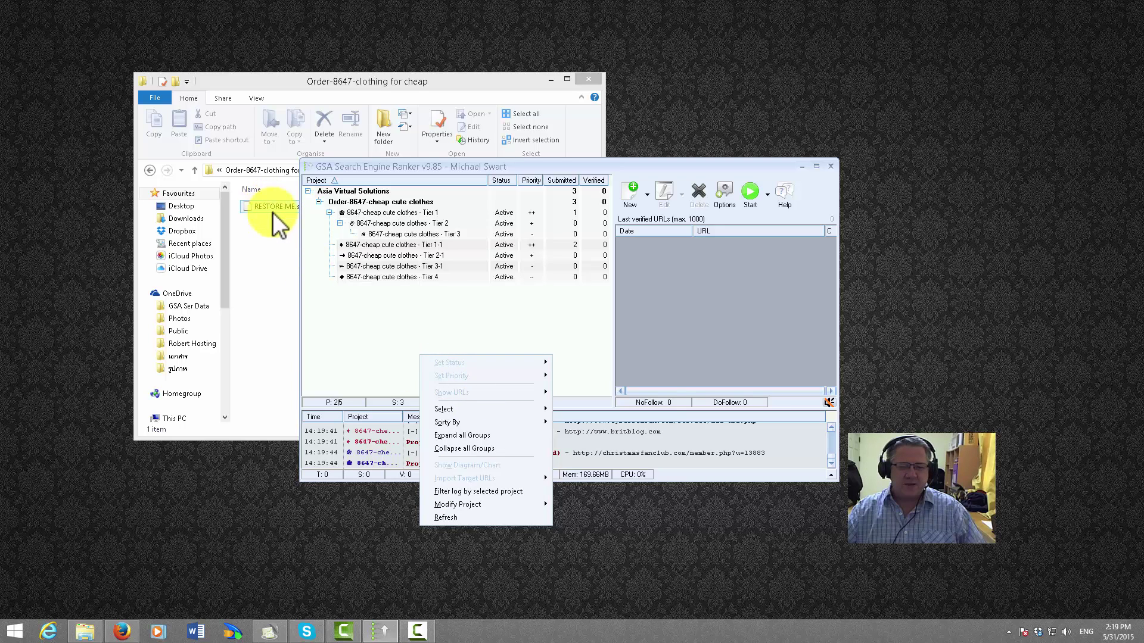
mouse_move(494, 503)
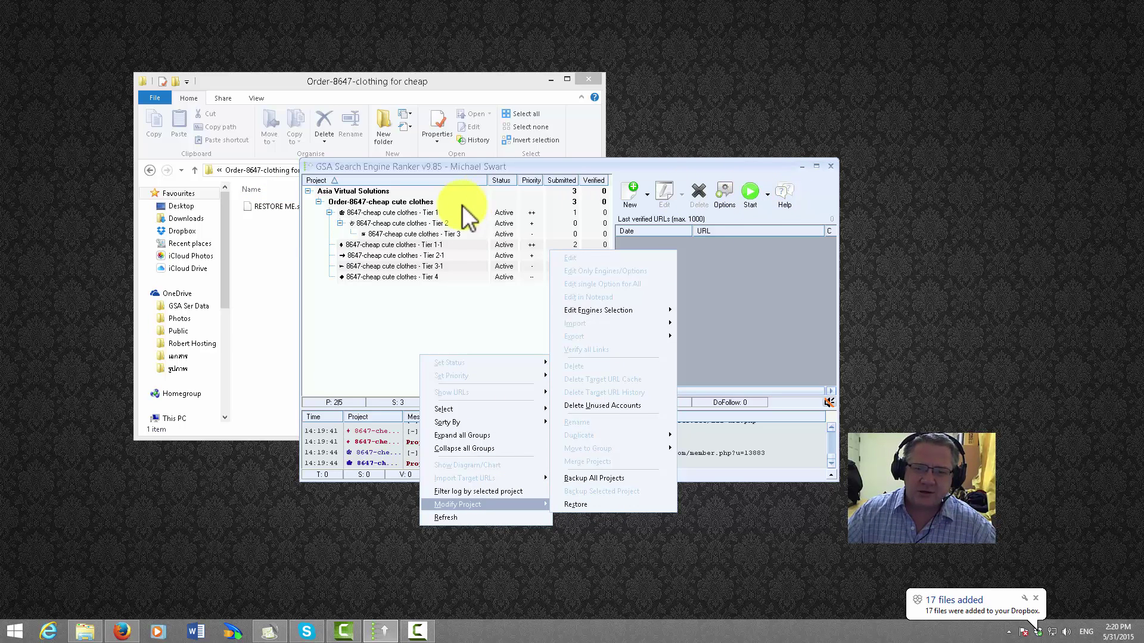
click(388, 325)
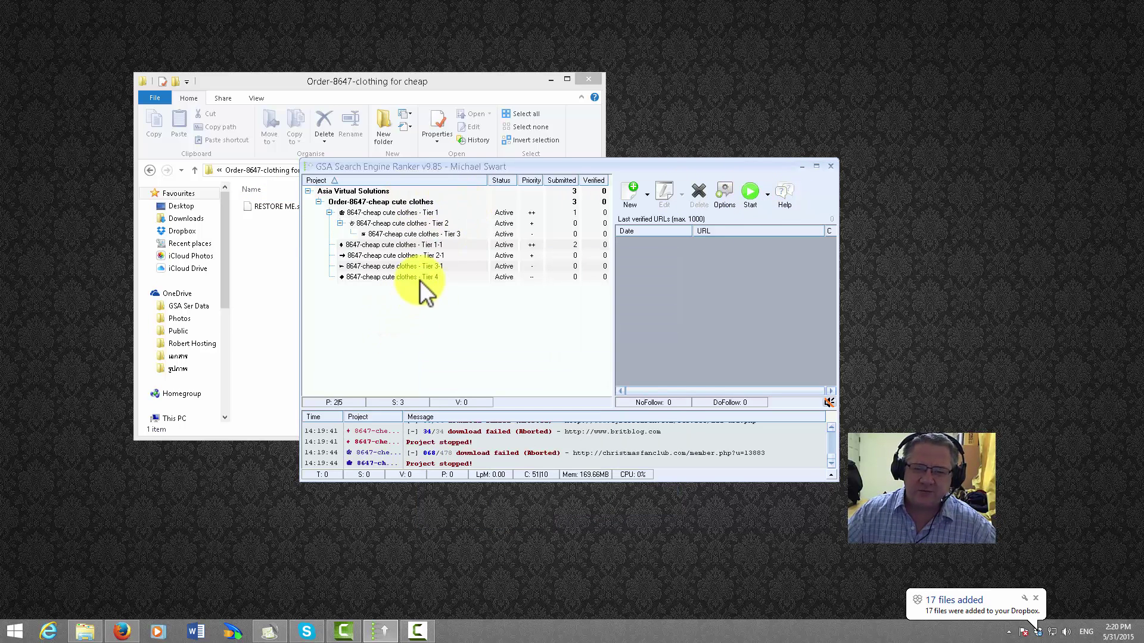